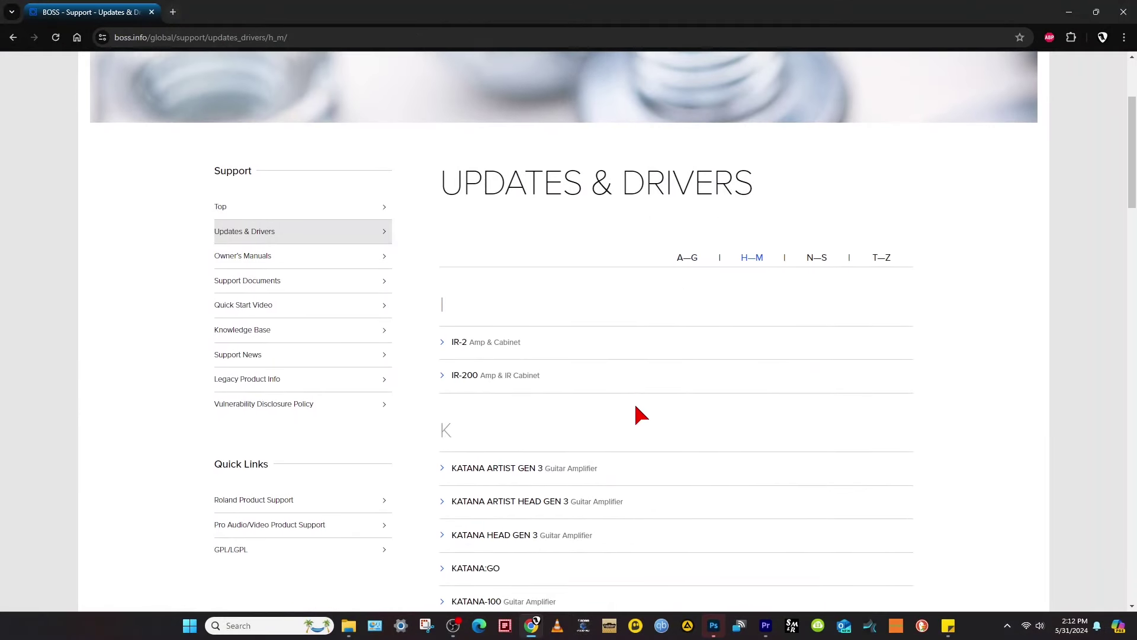
scroll(636, 407, "down", 6)
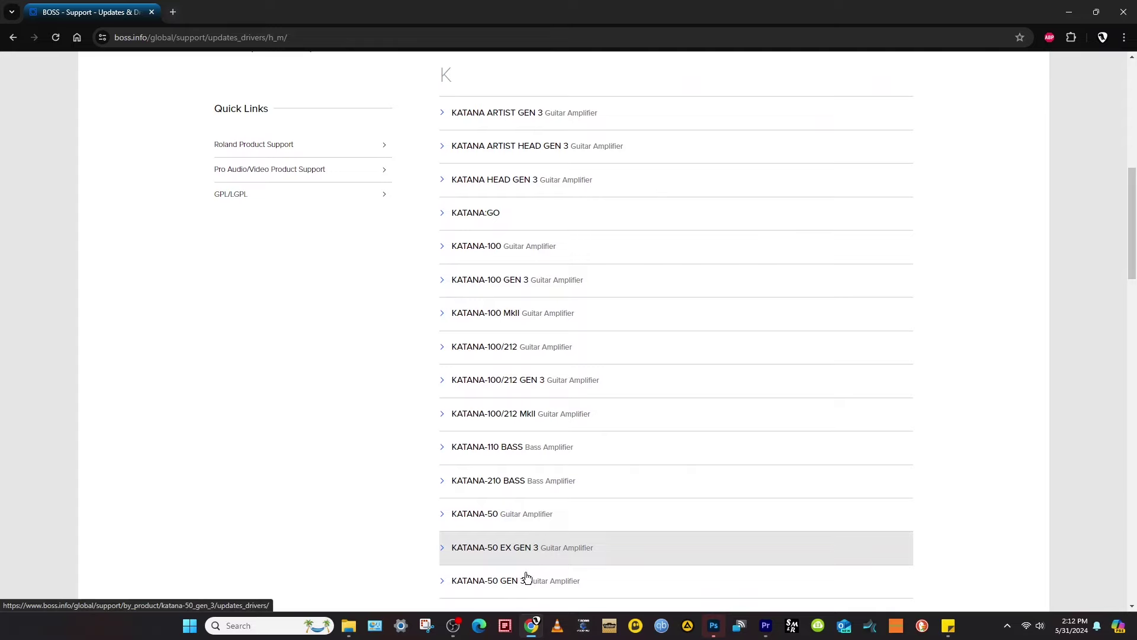
- Open the KATANA-100 GEN 3 support page on BOSS Support
scroll(521, 578, "down", 2)
scroll(669, 392, "up", 3)
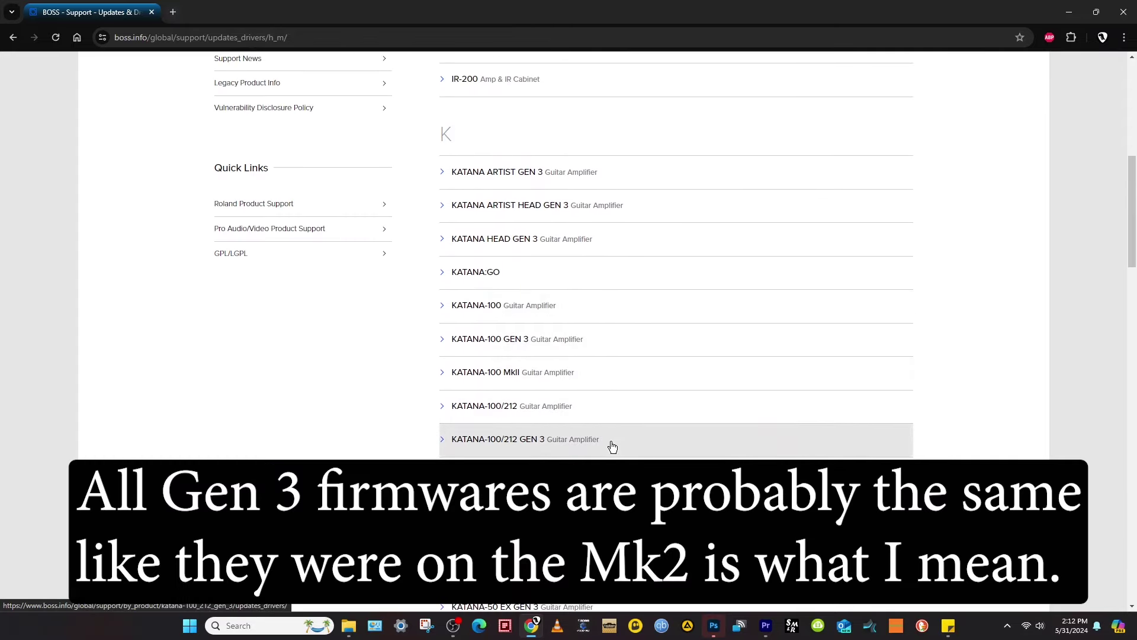
left_click(512, 340)
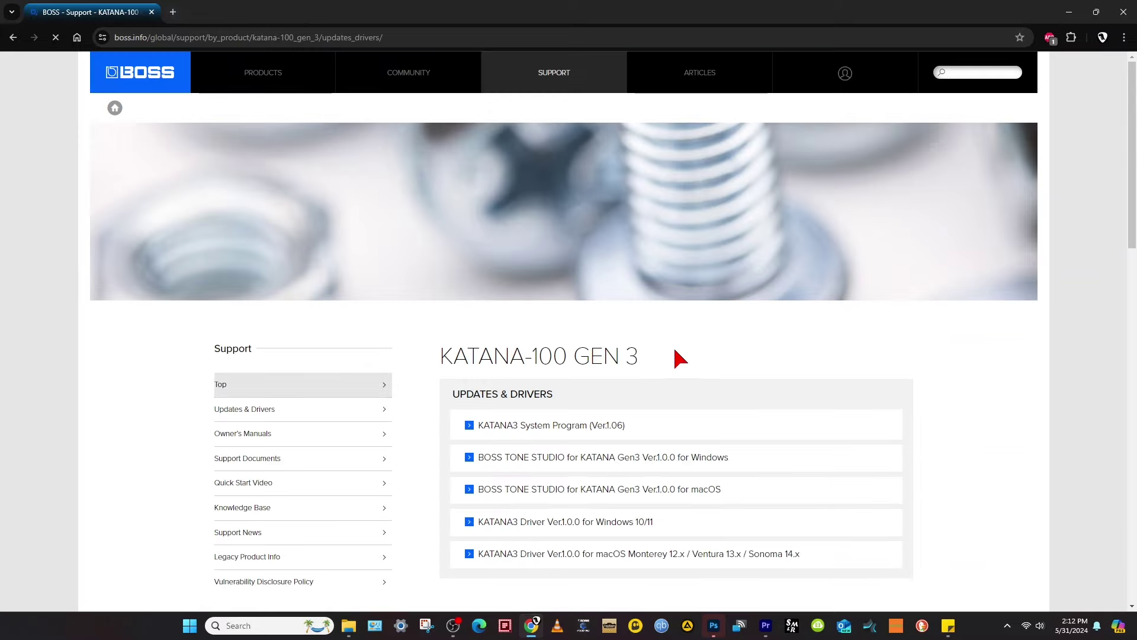
scroll(681, 359, "down", 1)
scroll(677, 351, "down", 1)
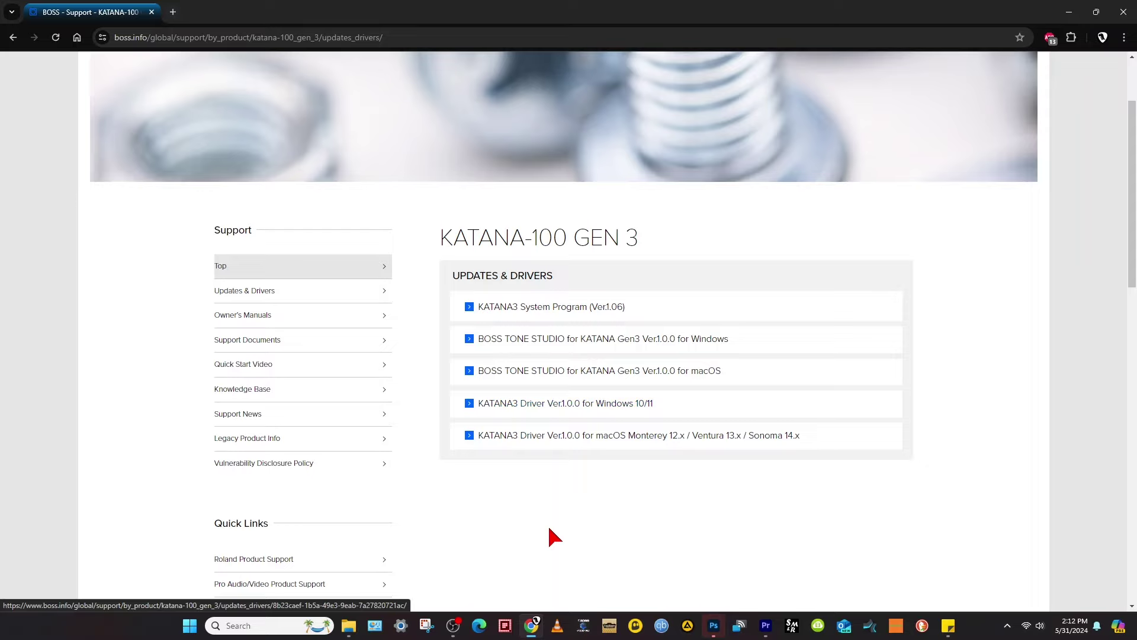
- Download the KATANA3 Driver for Windows 10/11 and BOSS TONE STUDIO for Windows
left_click(581, 403)
scroll(581, 414, "down", 15)
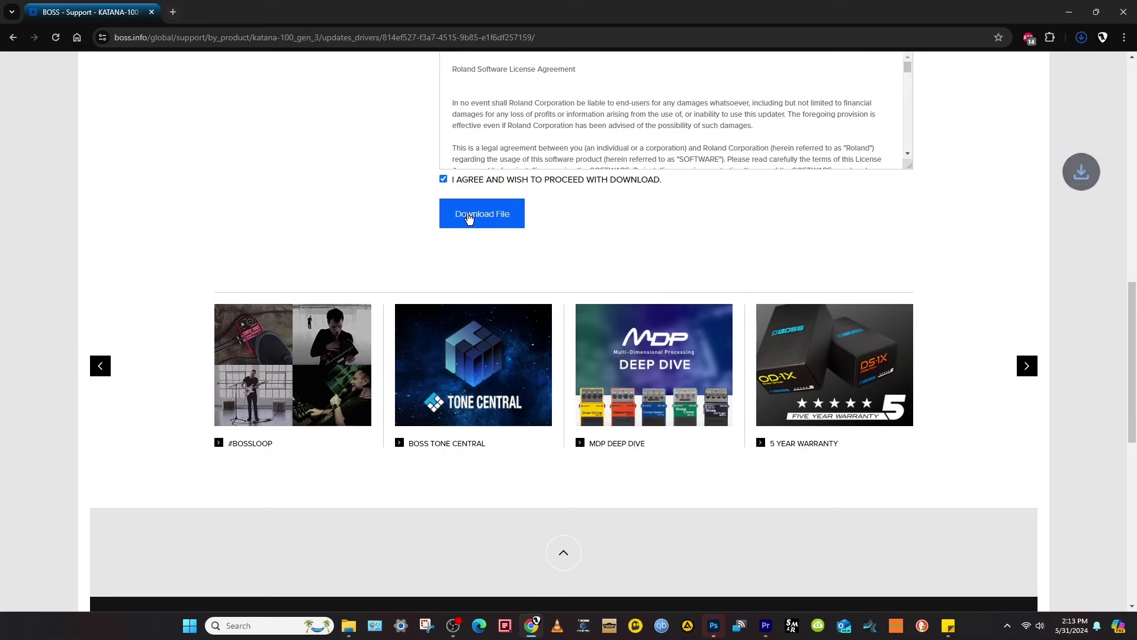
left_click(14, 39)
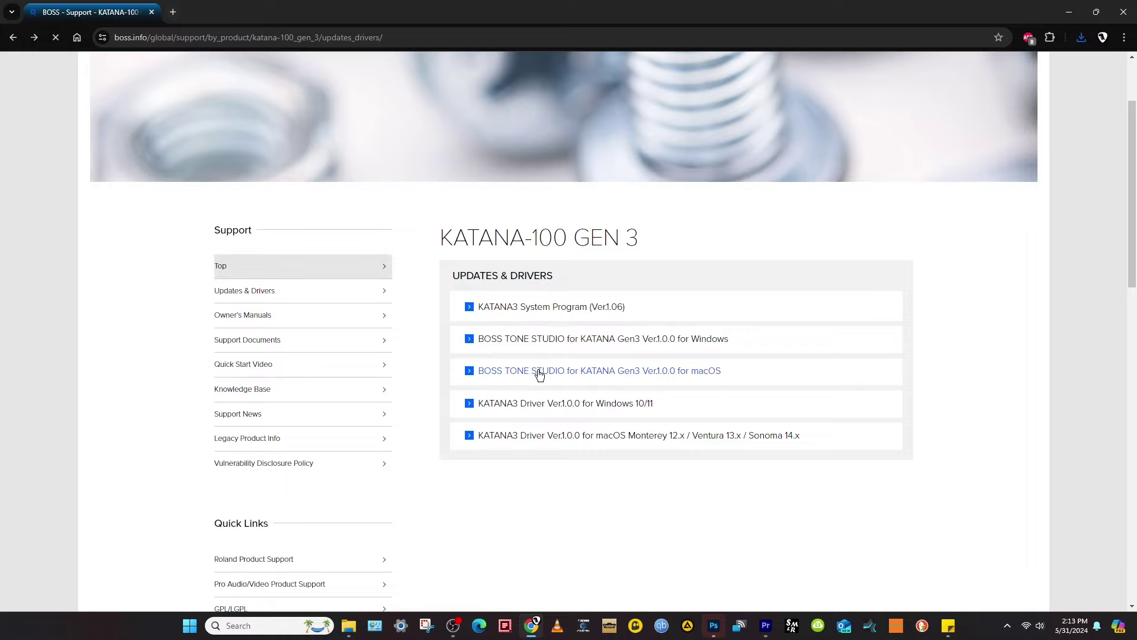
left_click(543, 340)
scroll(536, 350, "down", 15)
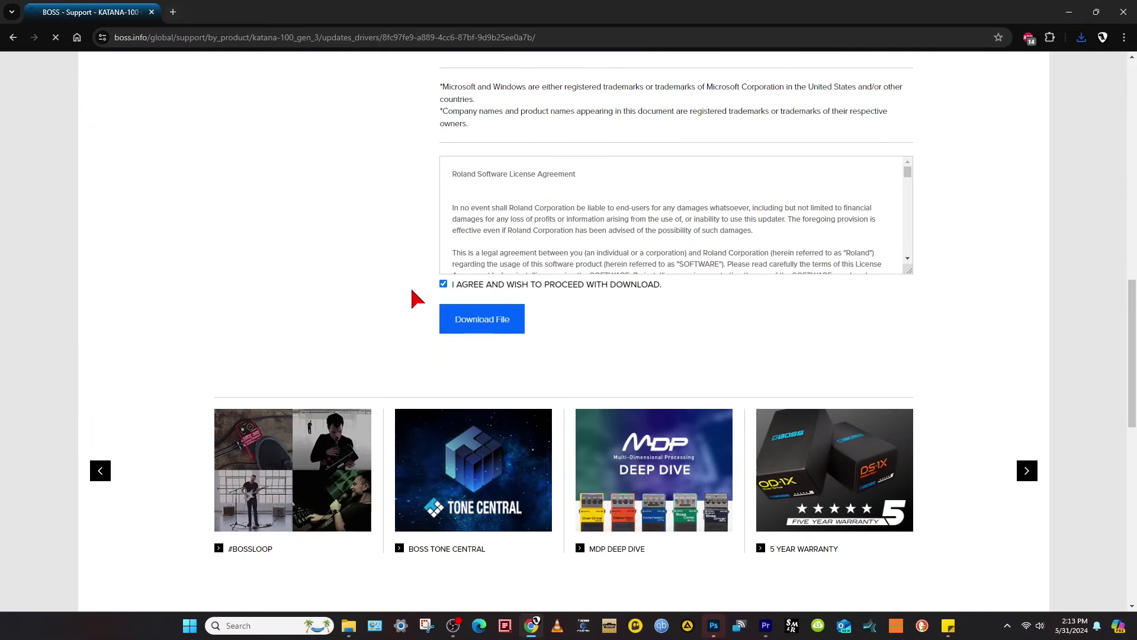
key("alt+Left")
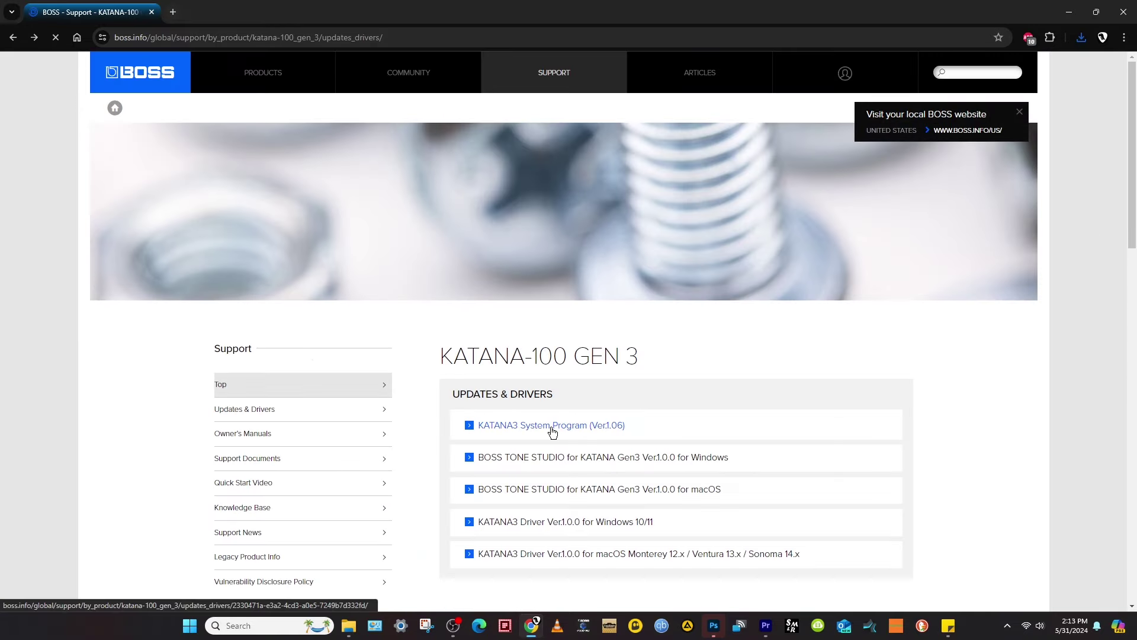
- Download the KATANA3 System Program Ver.1.06 zip
left_click(553, 432)
scroll(552, 435, "down", 15)
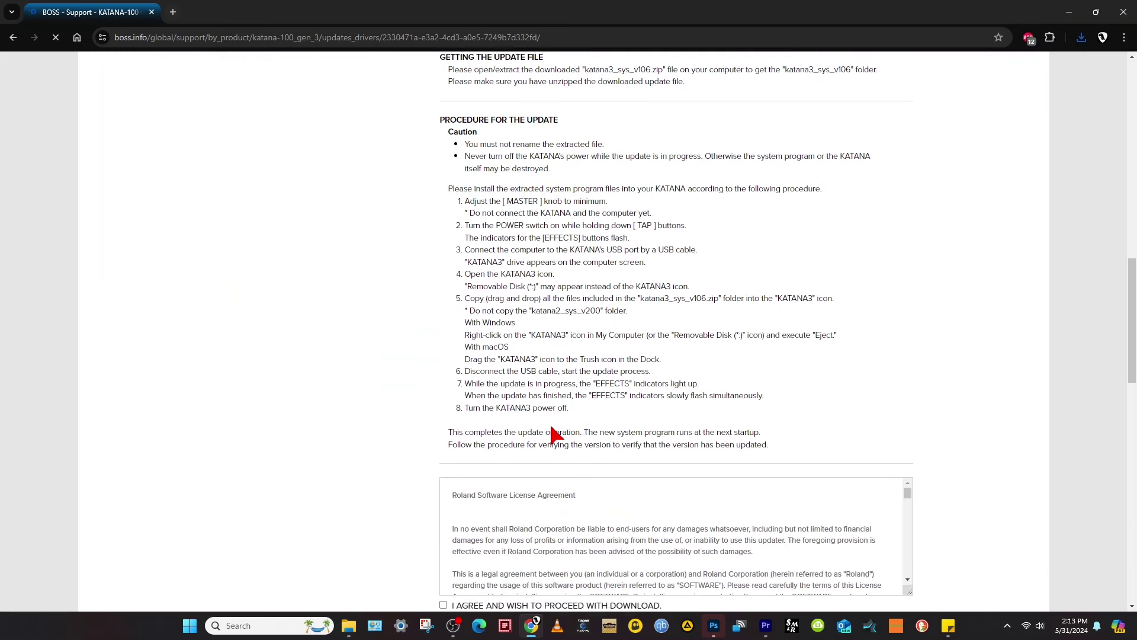
left_click(466, 521)
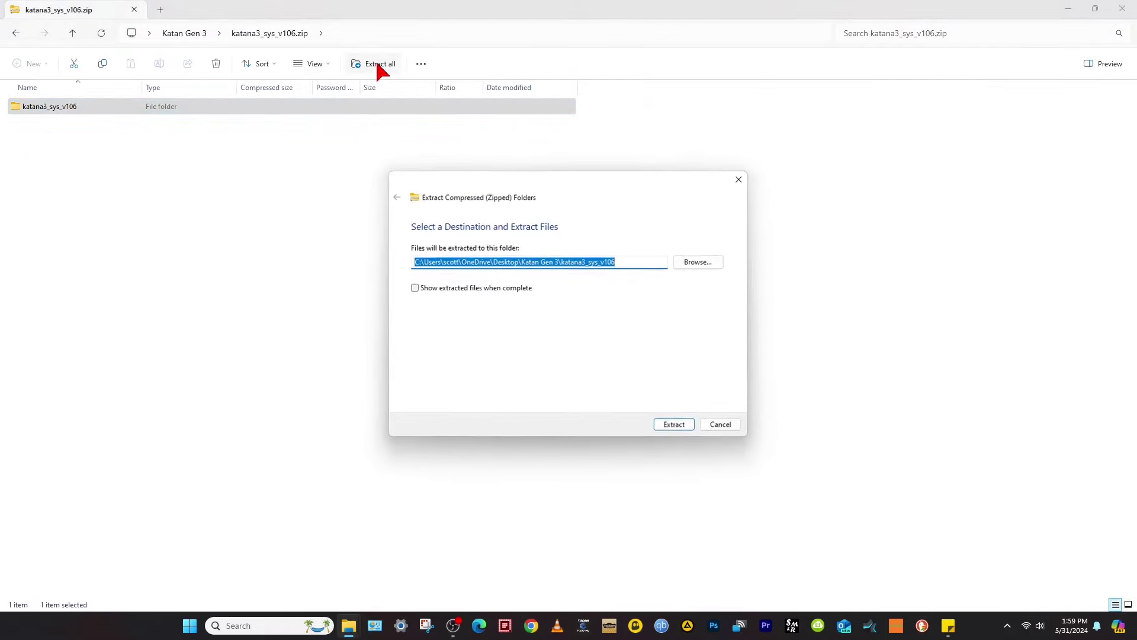
- Extract the firmware, driver and ktn3_bts_w100 zips into their own folders, then delete the three .zip files
key("Return")
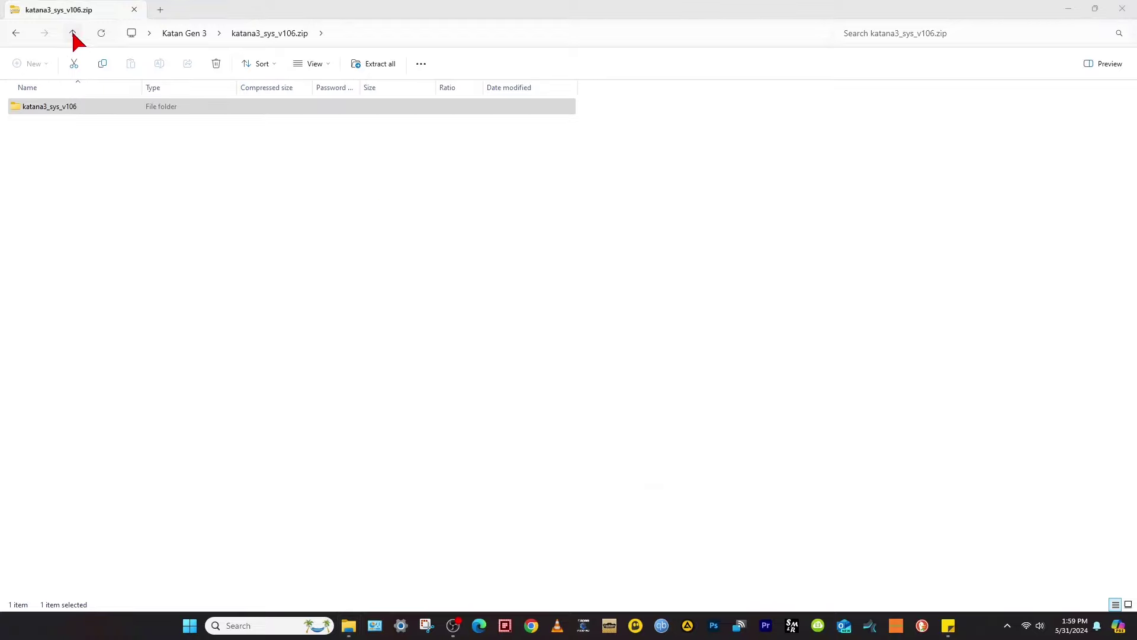
left_click(72, 32)
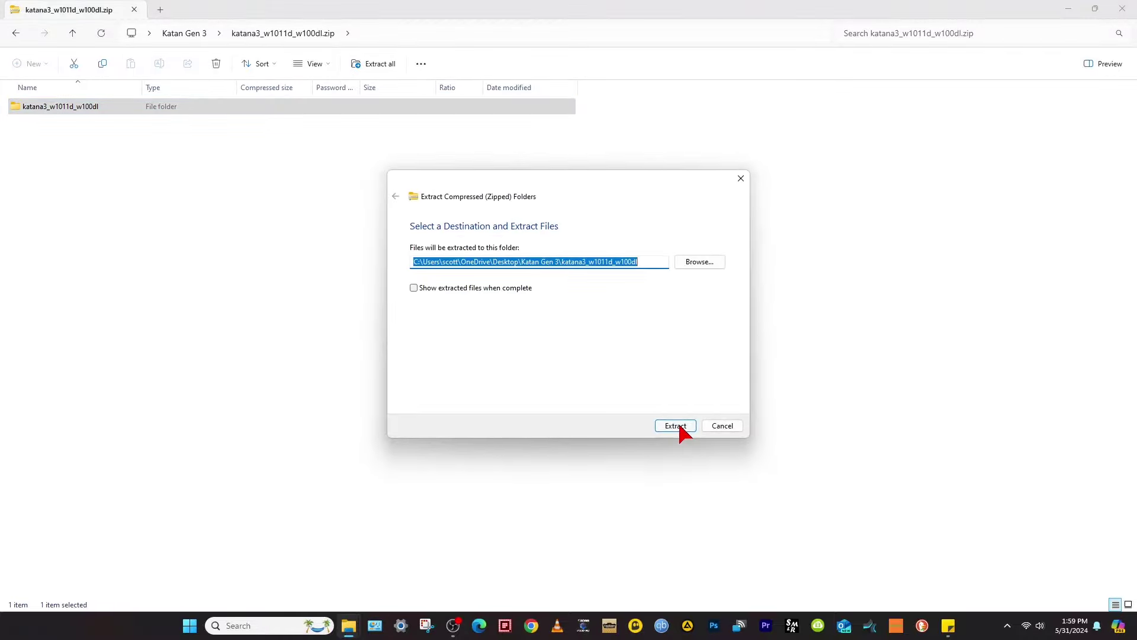
left_click(676, 426)
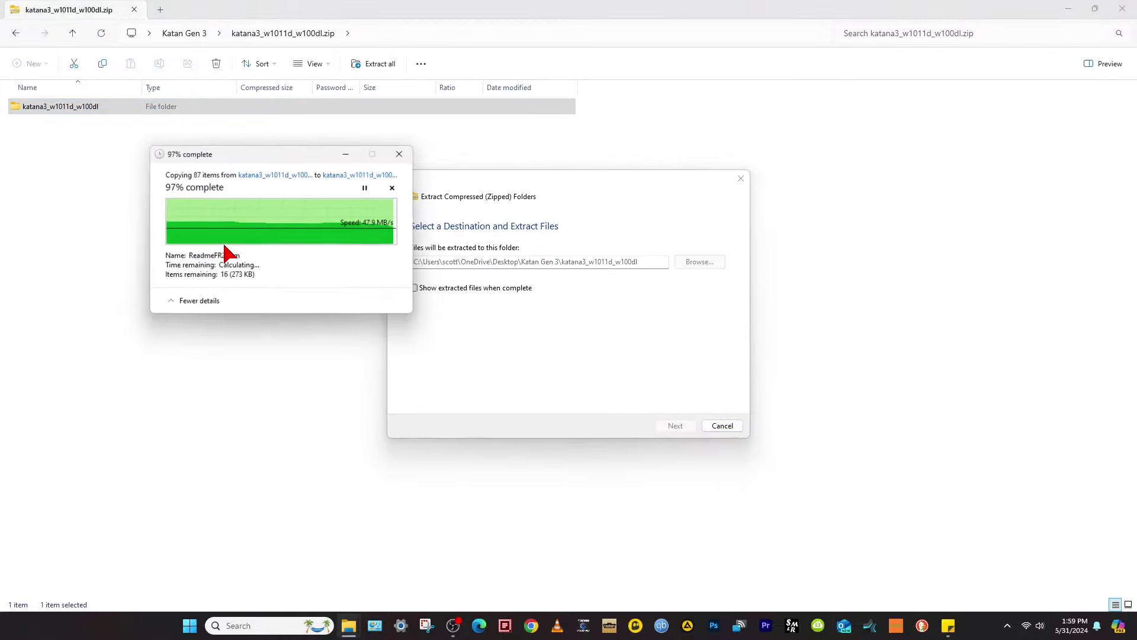
left_click(72, 34)
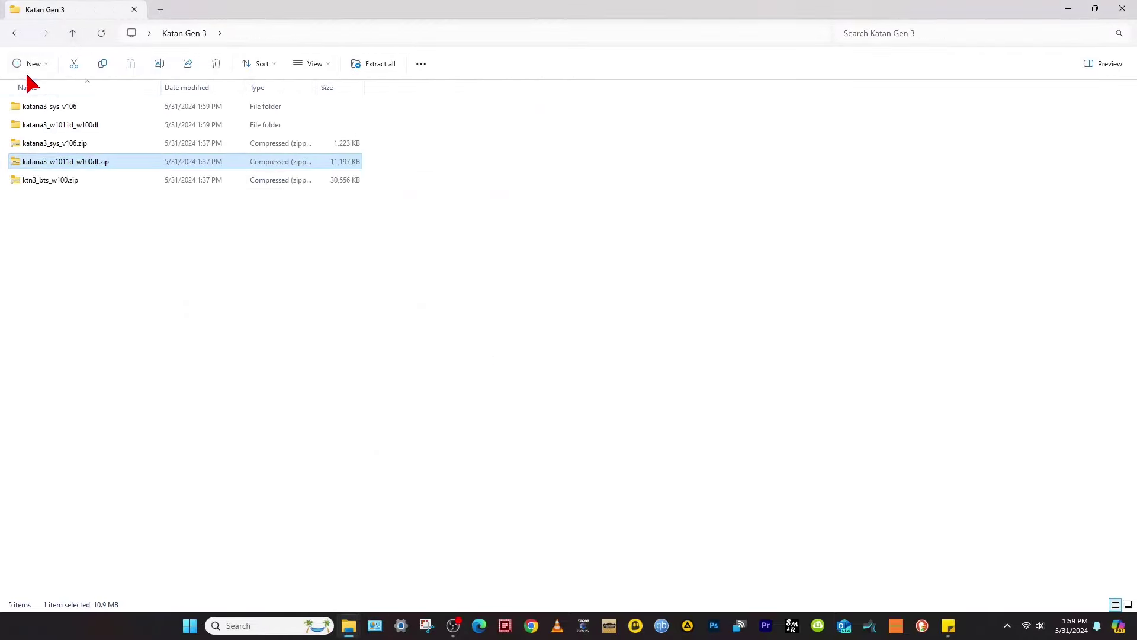
left_click(42, 180)
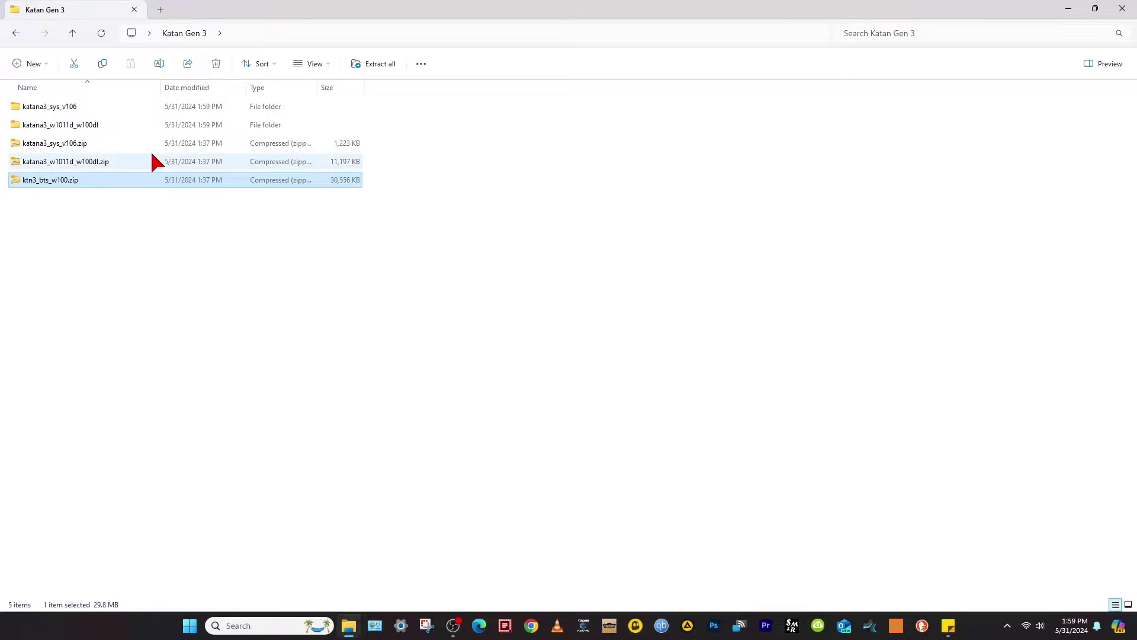
left_click(376, 65)
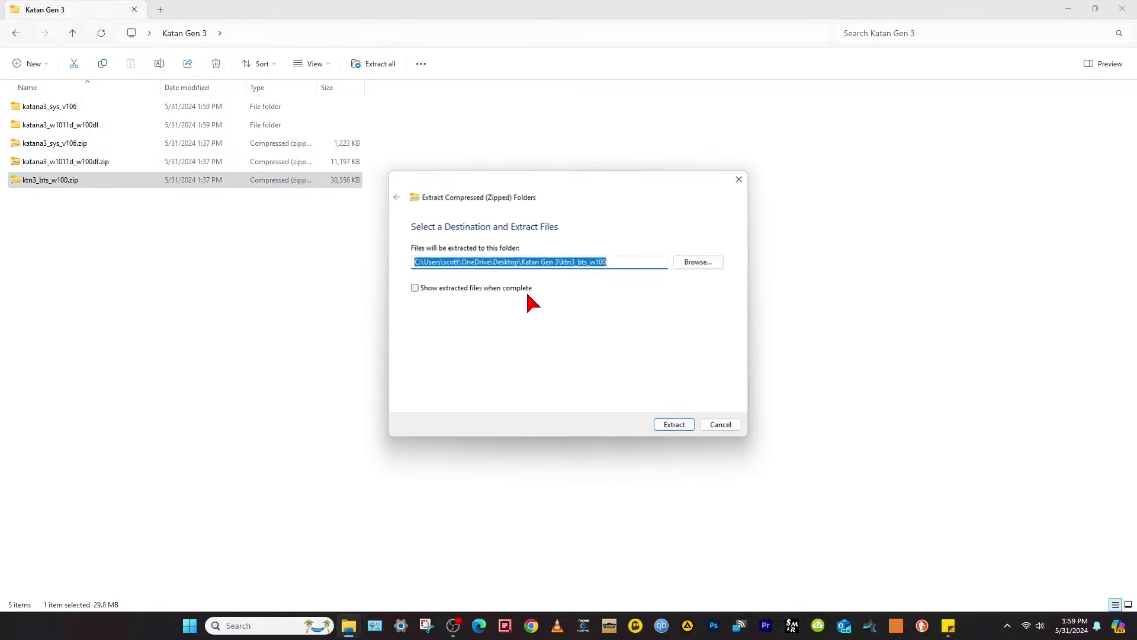
left_click(676, 425)
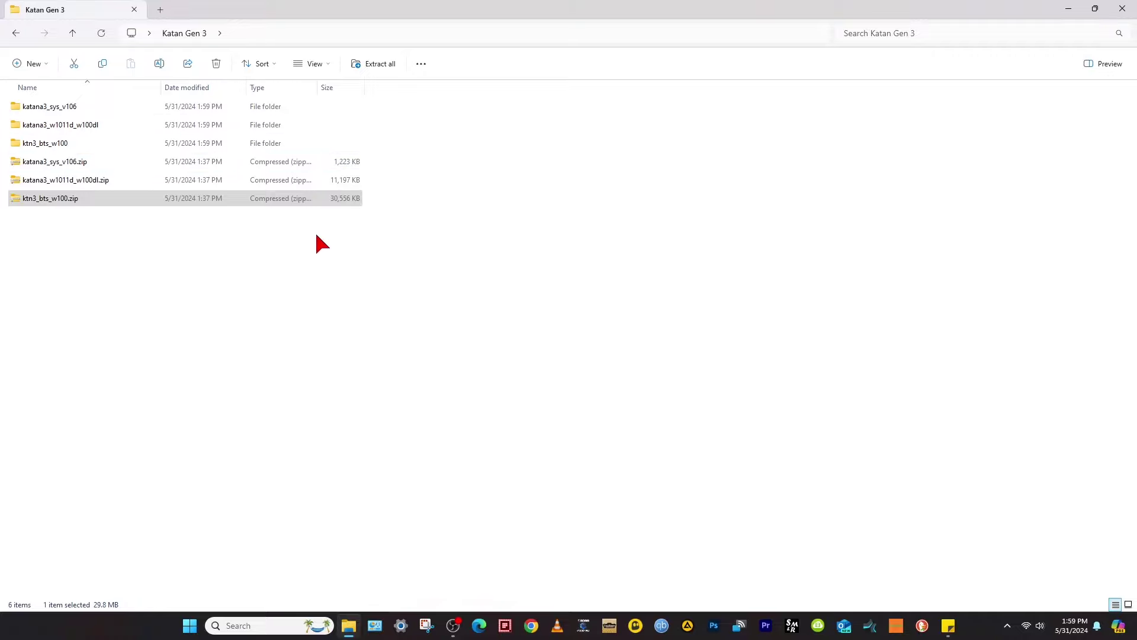
left_click_drag(380, 257, 39, 148)
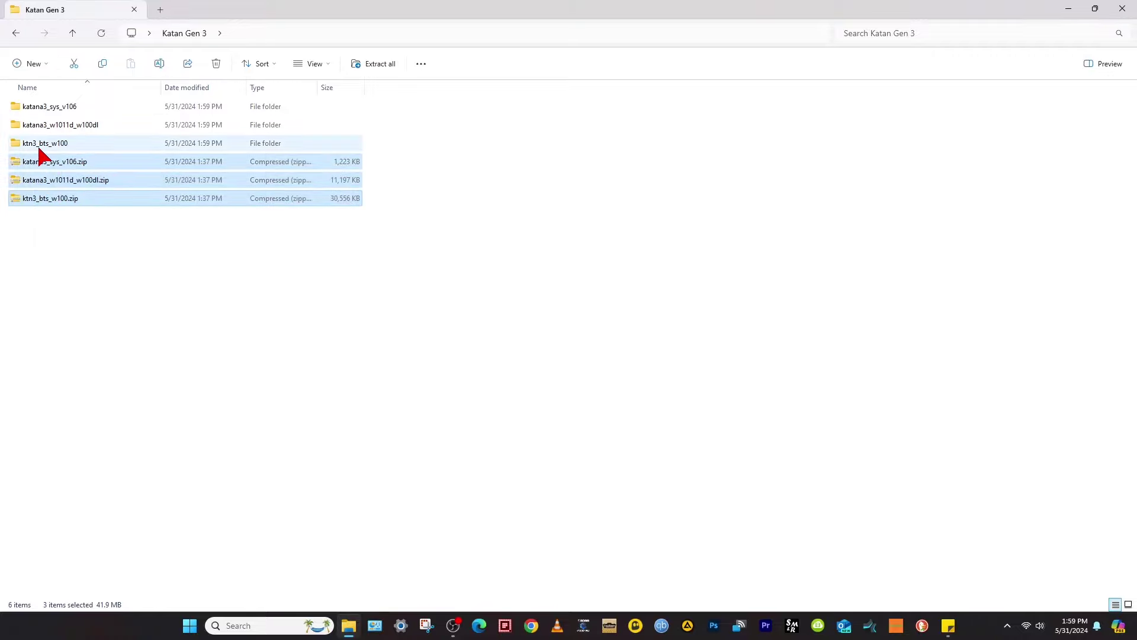
left_click(216, 63)
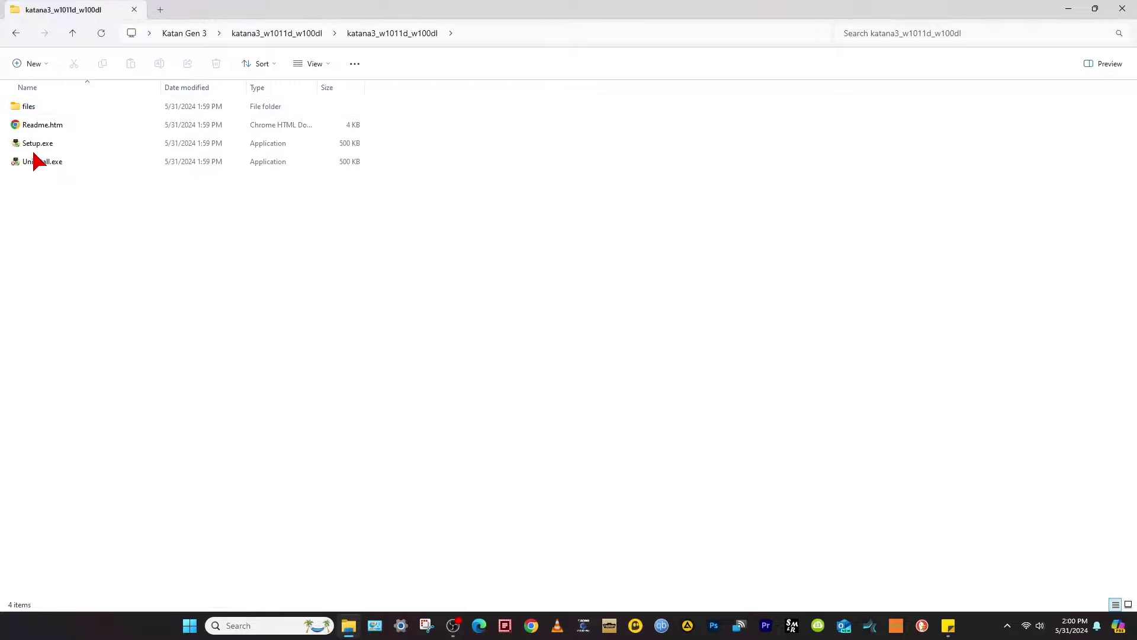
- Run Setup.exe from katana3_w1011d_w100dl and install the KATANA3 driver Ver.1.0.0
double_click(38, 151)
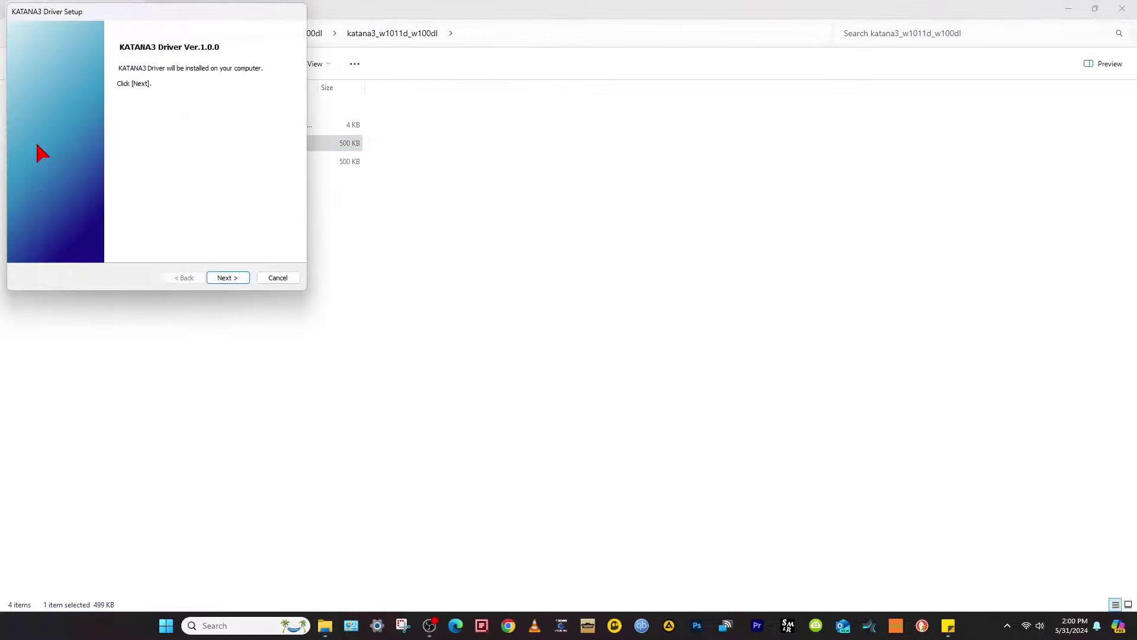
left_click(231, 277)
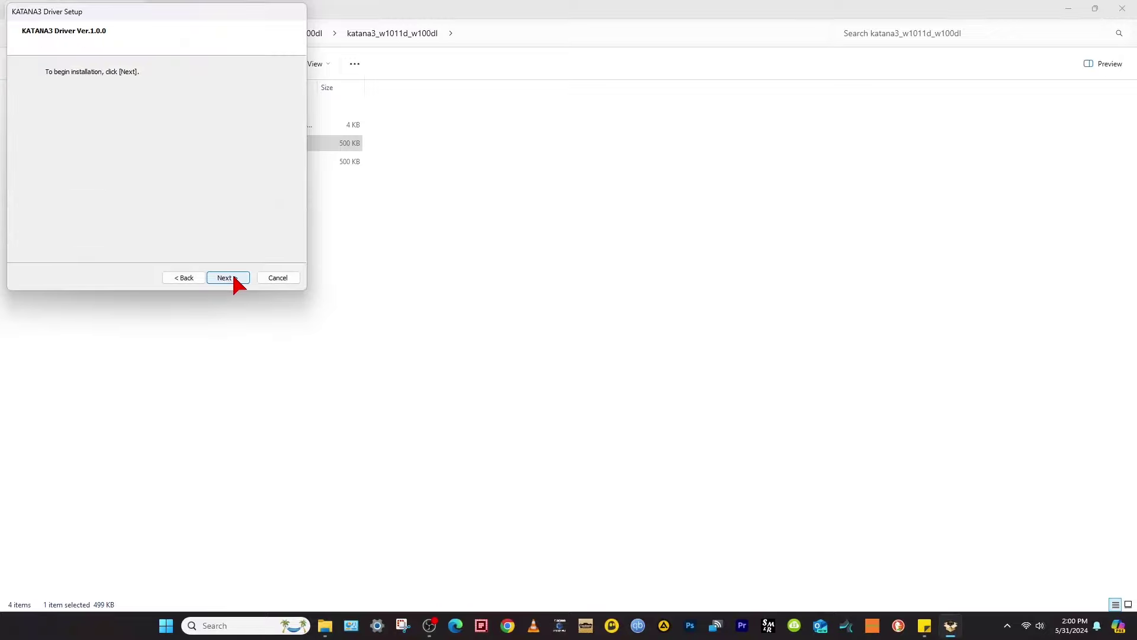
left_click(233, 278)
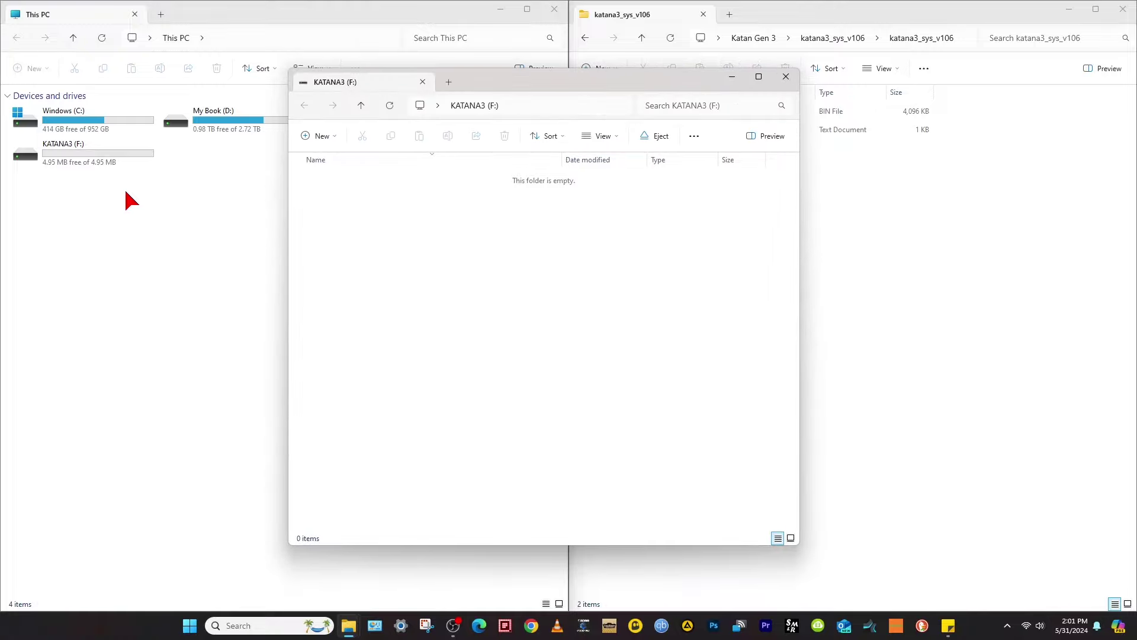
- Copy KATANA3.bin and ROMINFO.TXT onto the KATANA3 (F:) drive
left_click_drag(561, 82, 373, 192)
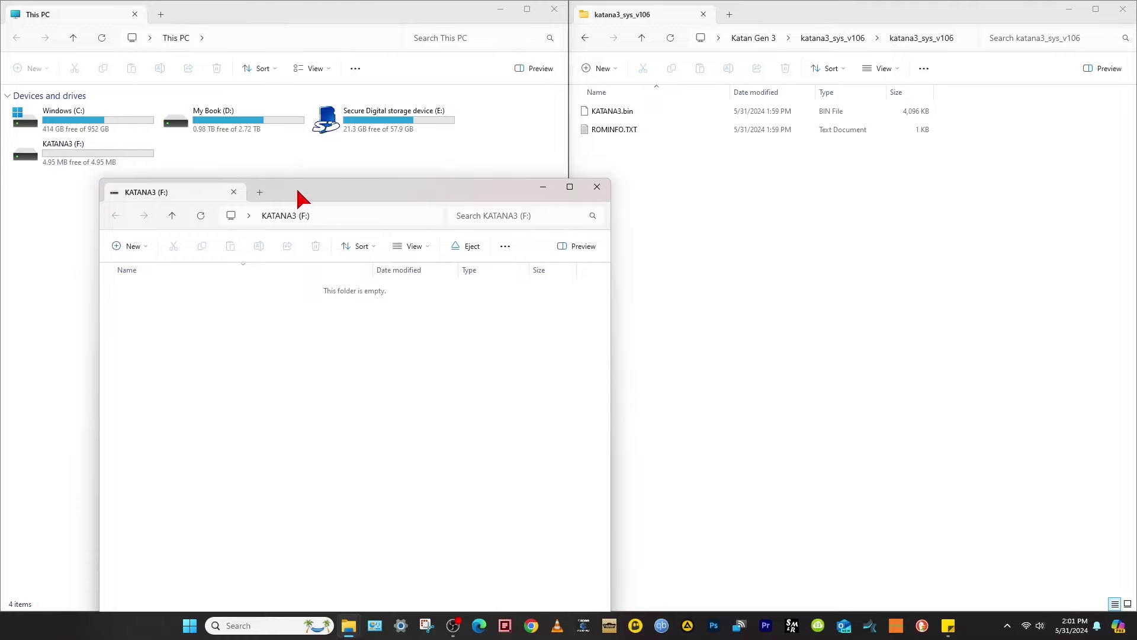
left_click_drag(298, 190, 232, 86)
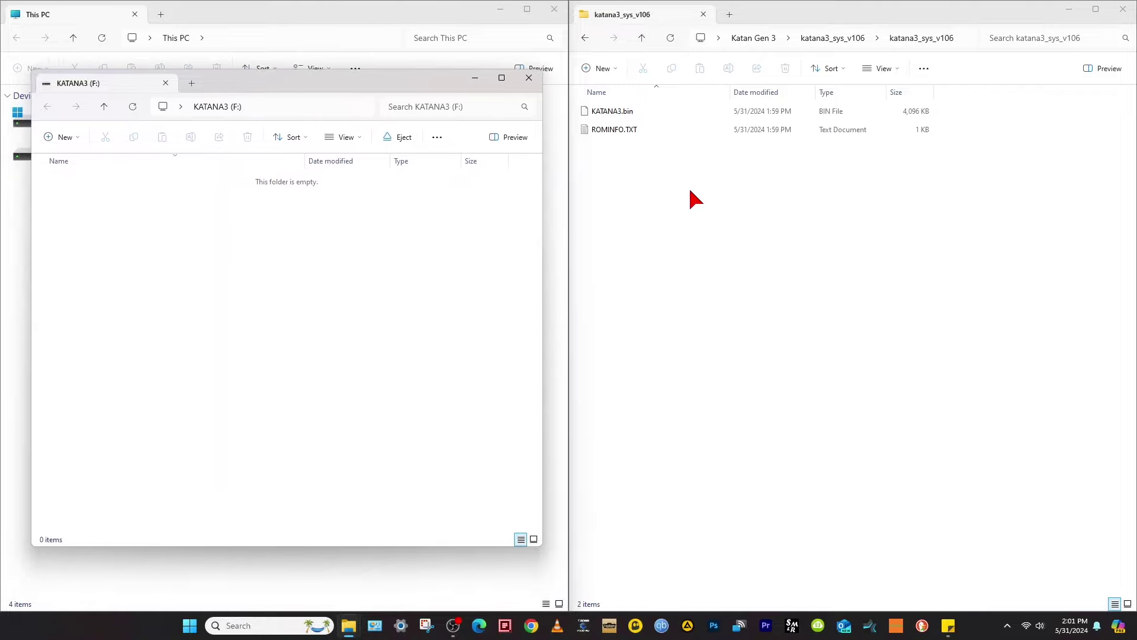
left_click_drag(690, 190, 594, 107)
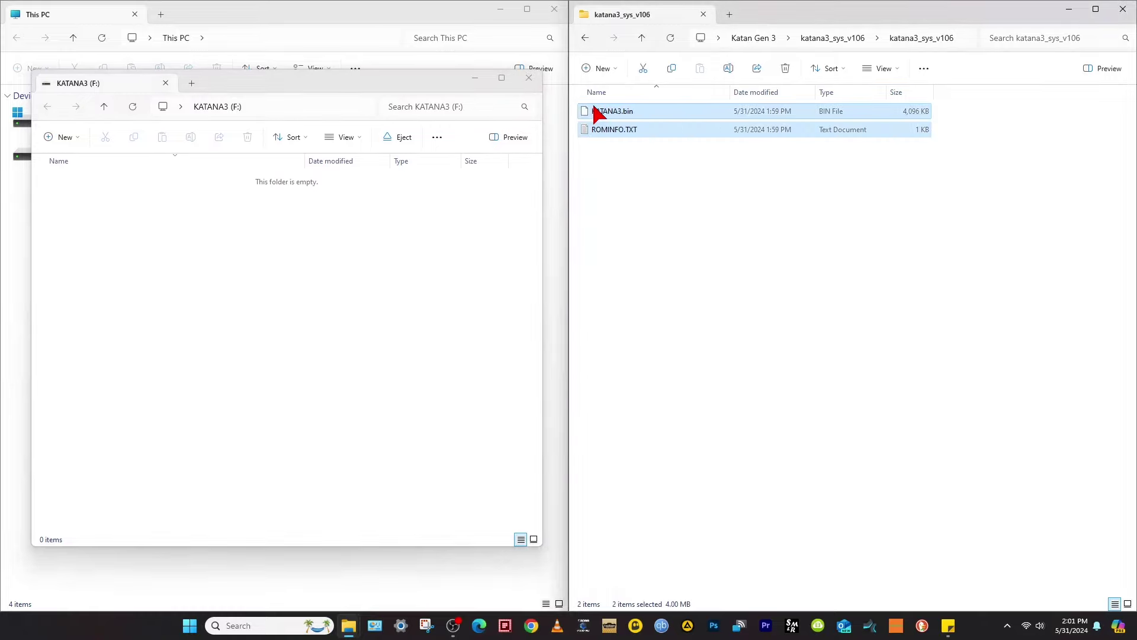
left_click_drag(608, 112, 164, 292)
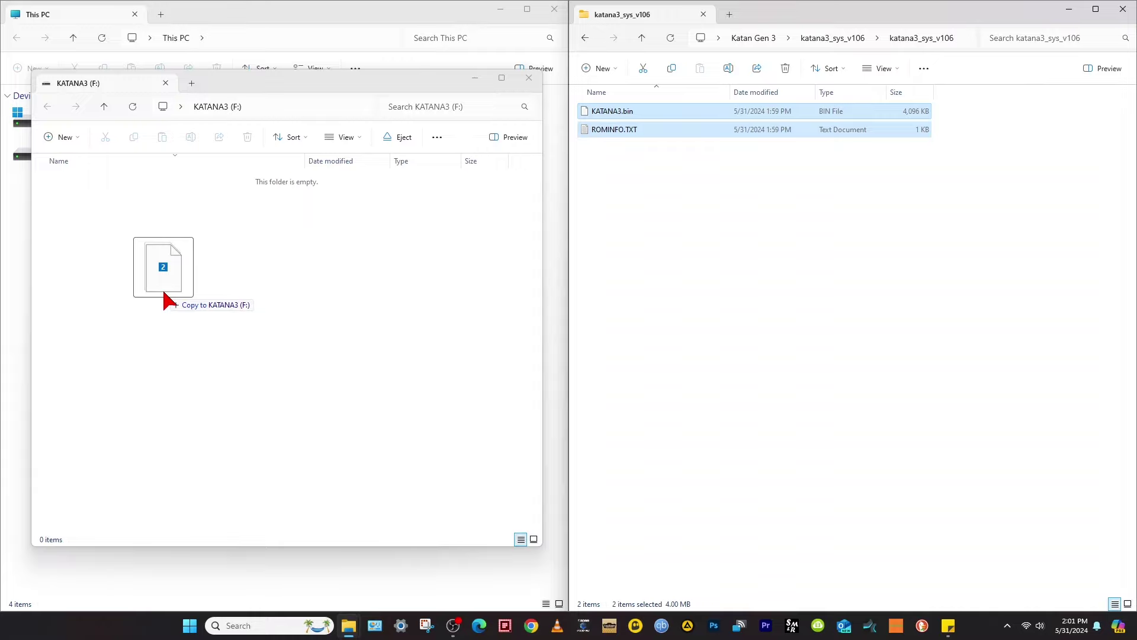
left_click_drag(163, 292, 163, 292)
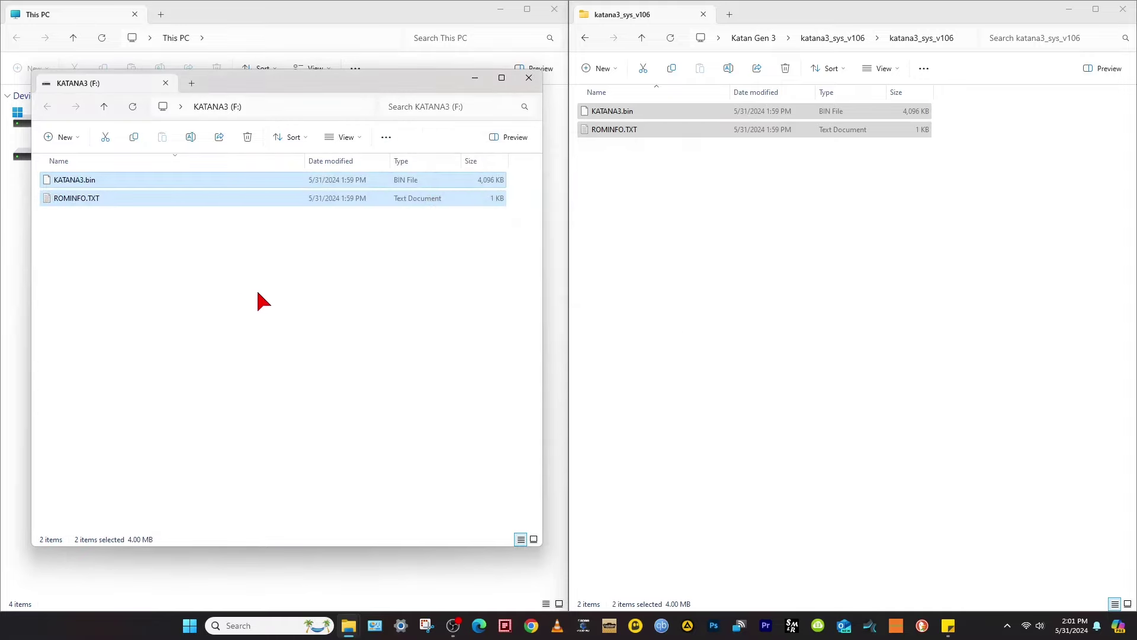
- Close the KATANA3 (F:) window and bring up the drive's context menu in This PC
left_click(529, 79)
left_click(100, 155)
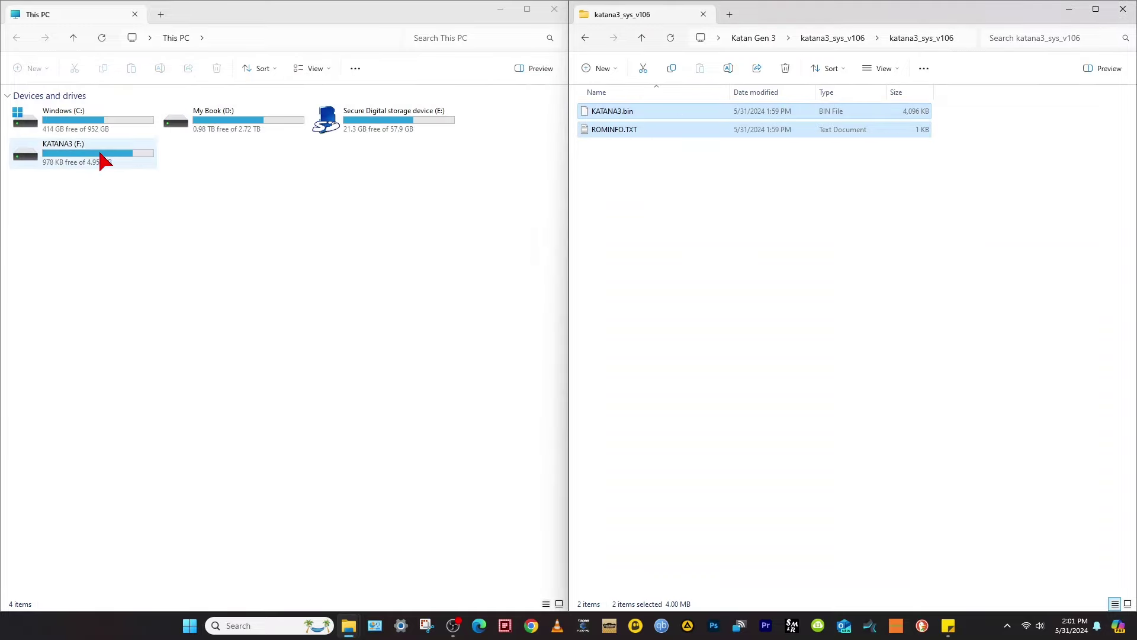
right_click(99, 152)
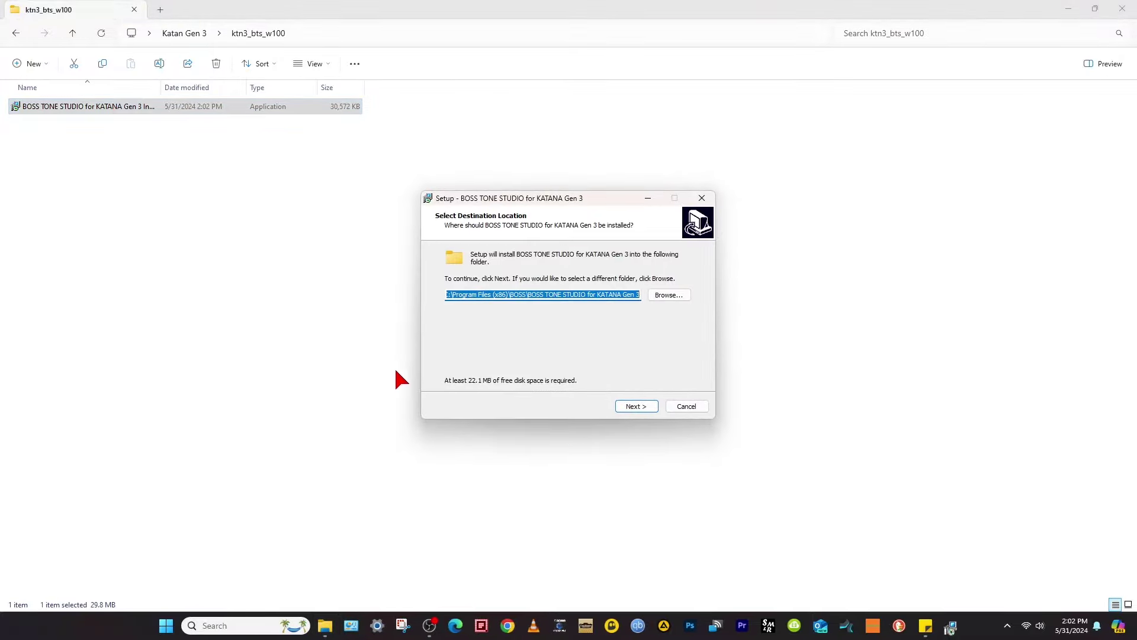
- Install BOSS TONE STUDIO to the default folder, then launch it and maximize its window
left_click(635, 406)
left_click(636, 407)
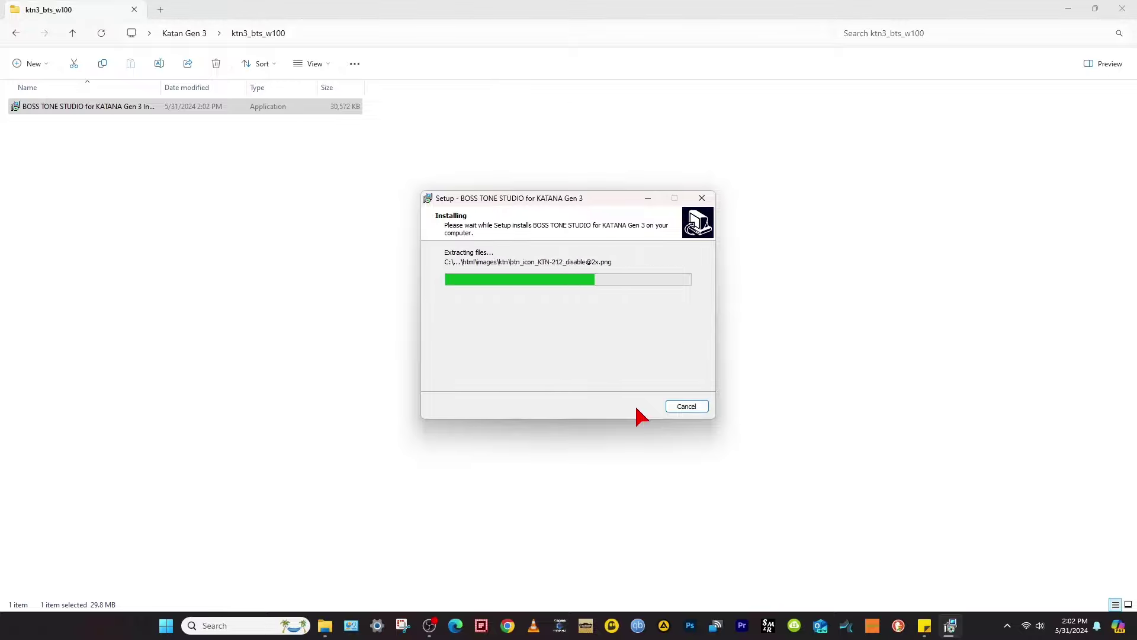
left_click(634, 406)
left_click(752, 40)
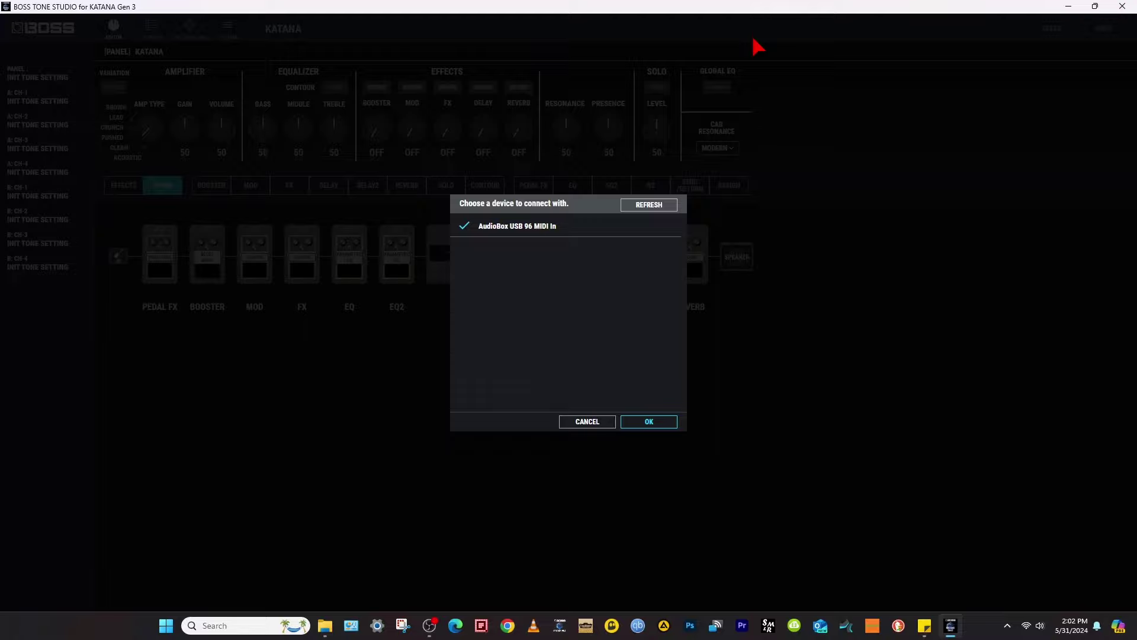
- Refresh the device list, select KATANA3 and connect BOSS TONE STUDIO to it
left_click(639, 205)
left_click(505, 252)
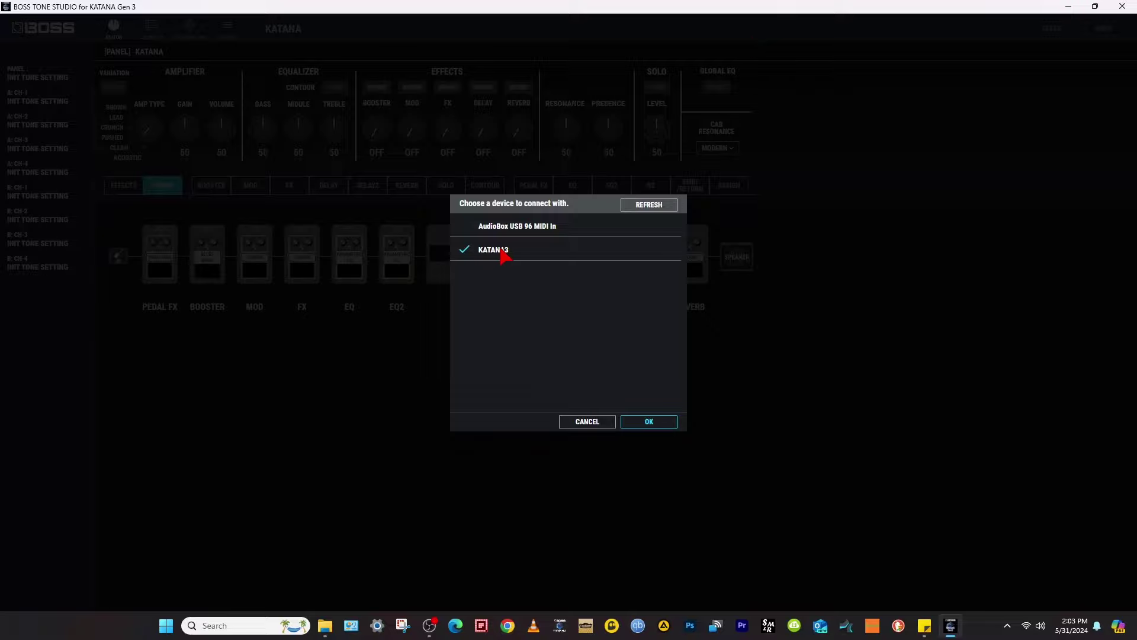
left_click(640, 424)
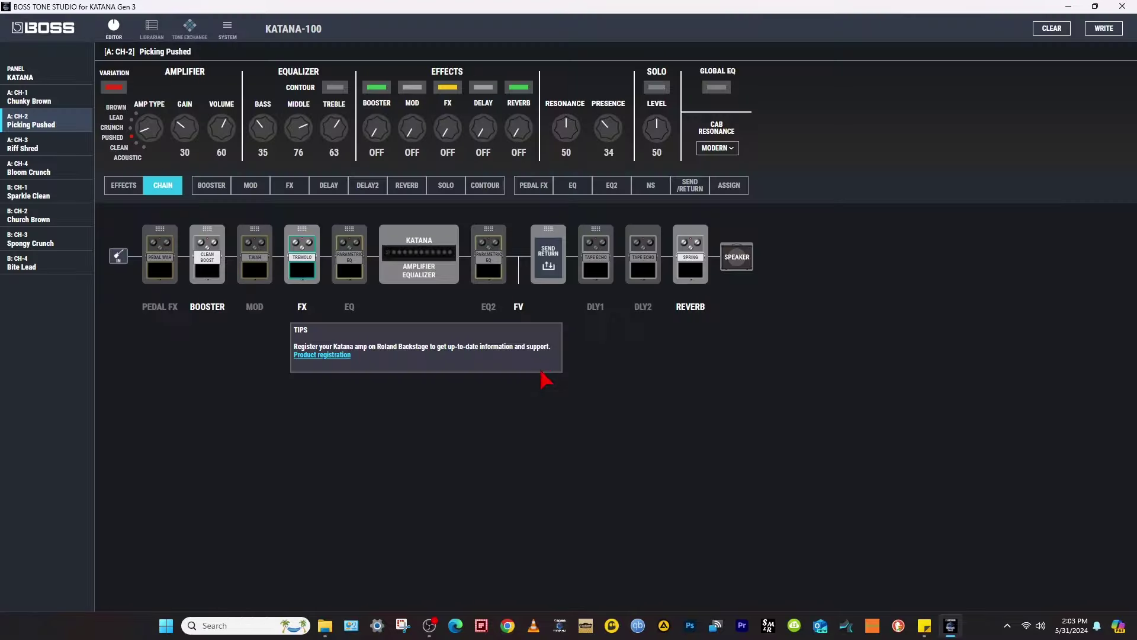